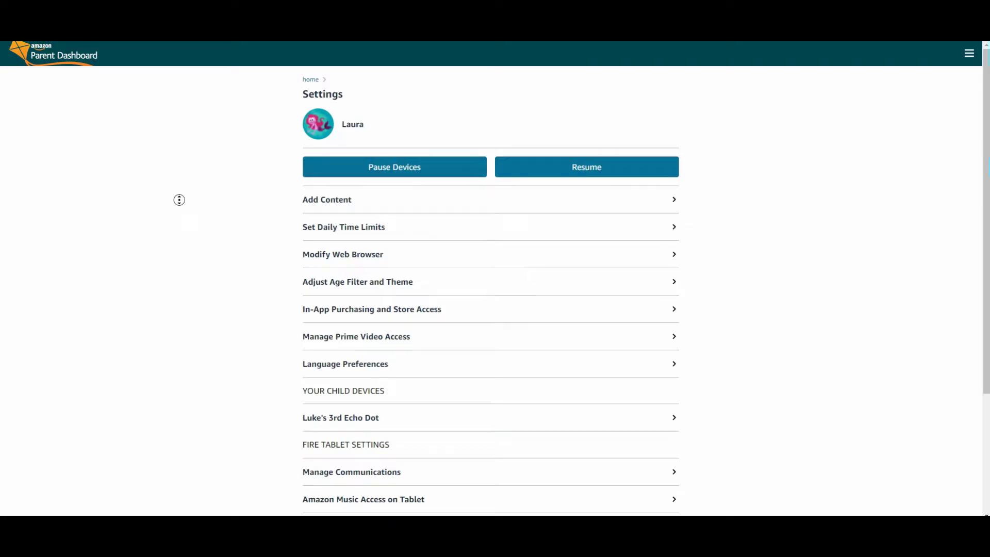
{"action": "scroll", "coordinate": [169, 211], "scroll_direction": "down", "scroll_amount": 1}
Step: Try the Daily Time Limits toggle on and back off, leaving time limits disabled
{"action": "middle_click", "coordinate": [244, 362]}
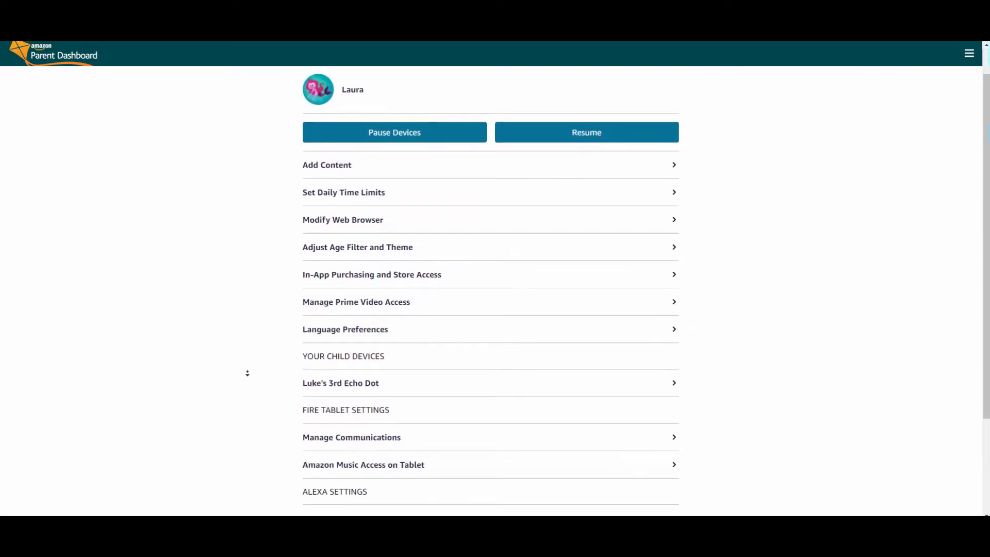
{"action": "scroll", "coordinate": [239, 349], "scroll_direction": "up", "scroll_amount": 1}
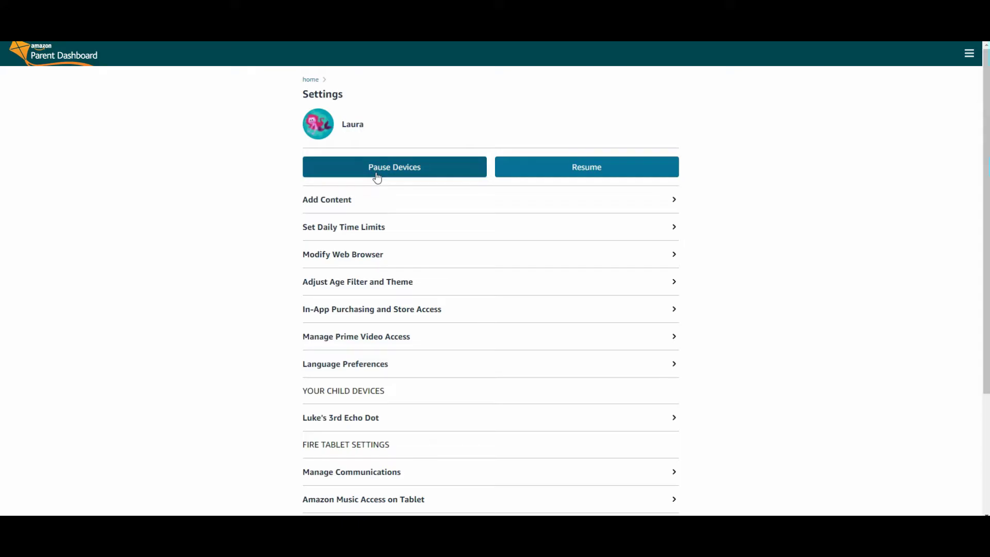
{"action": "left_click", "coordinate": [380, 229]}
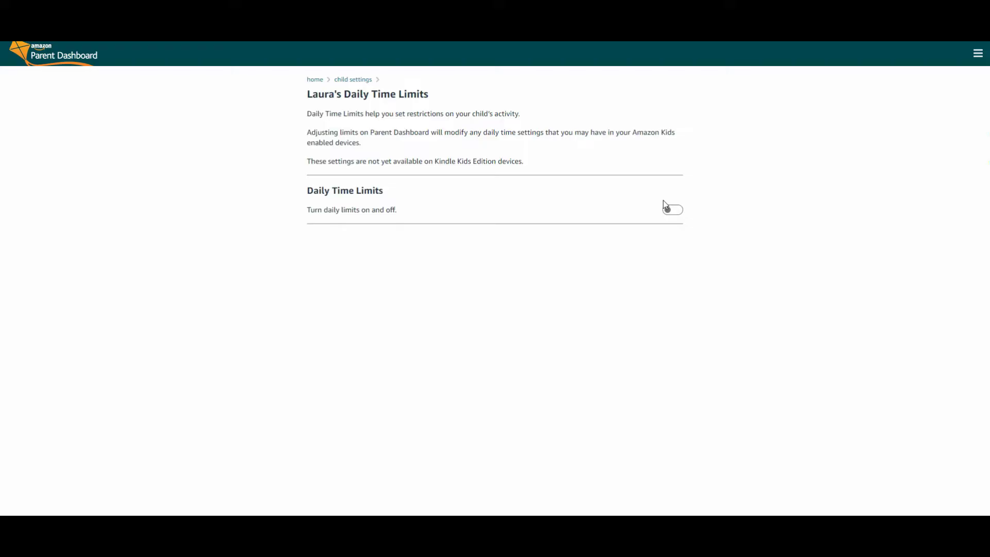
{"action": "left_click", "coordinate": [673, 210]}
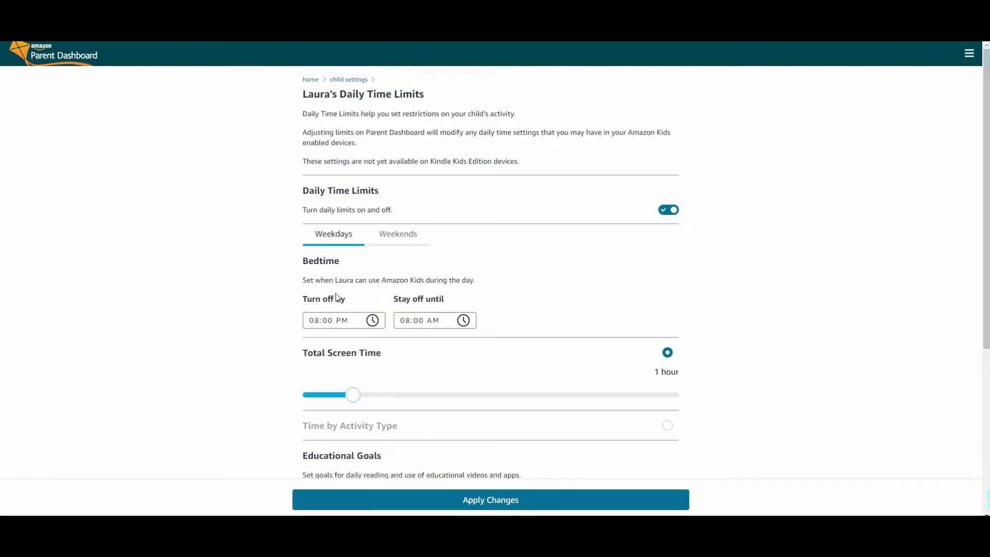
{"action": "scroll", "coordinate": [193, 357], "scroll_direction": "down", "scroll_amount": 1}
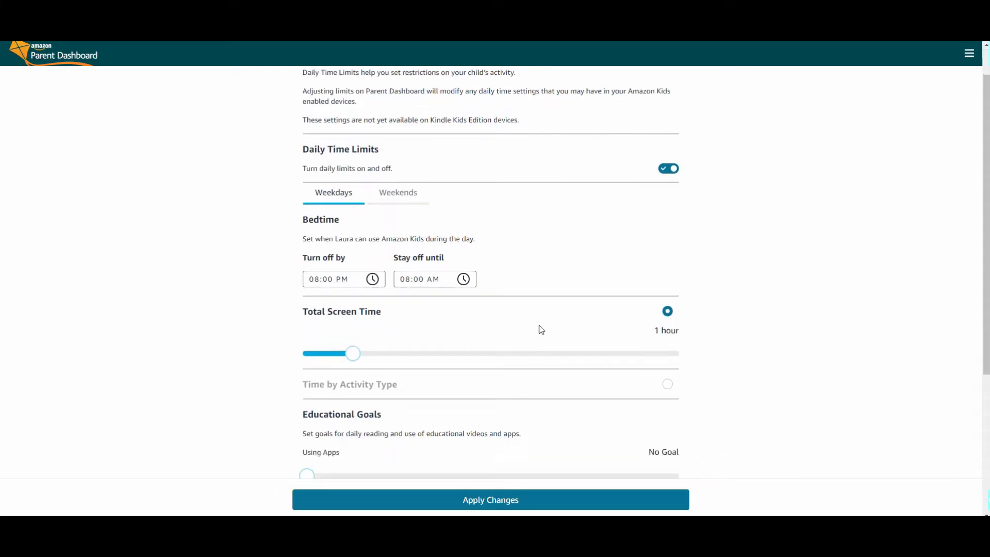
{"action": "scroll", "coordinate": [182, 359], "scroll_direction": "down", "scroll_amount": 2}
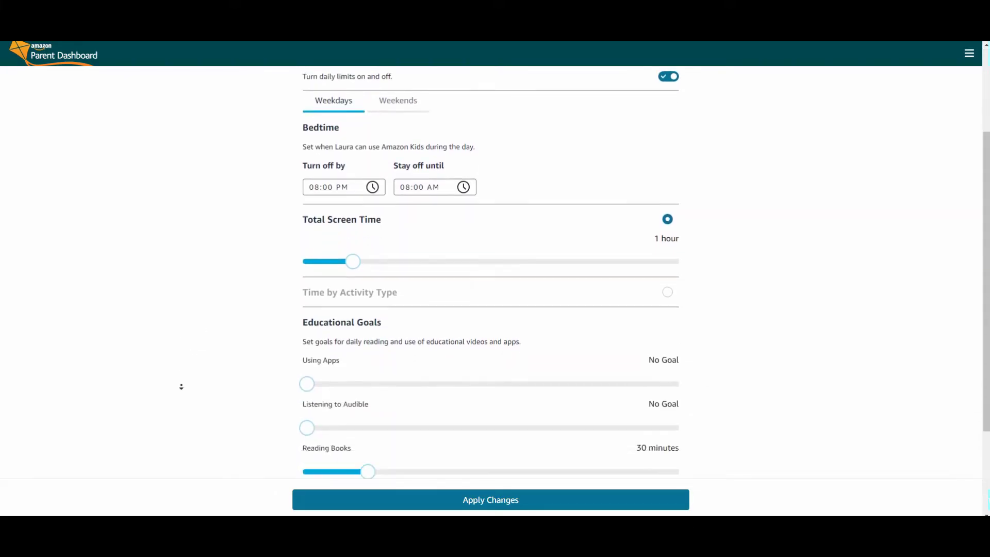
{"action": "scroll", "coordinate": [181, 387], "scroll_direction": "down", "scroll_amount": 3}
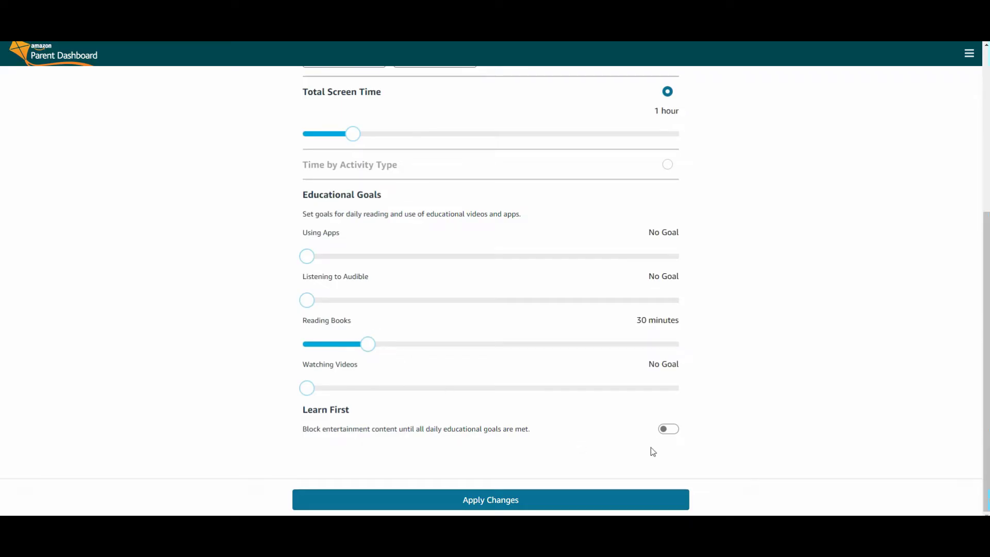
{"action": "scroll", "coordinate": [598, 469], "scroll_direction": "up", "scroll_amount": 5}
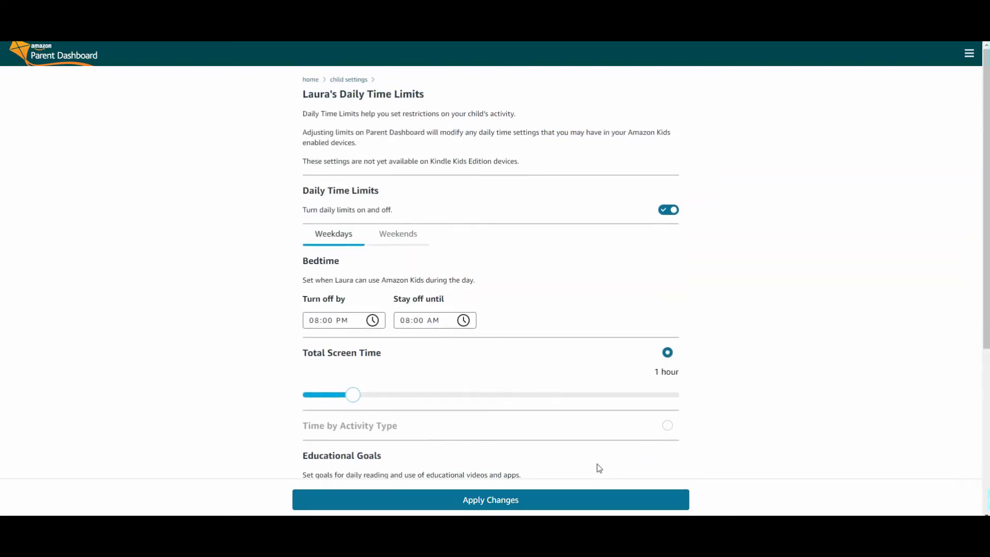
{"action": "left_click", "coordinate": [669, 211]}
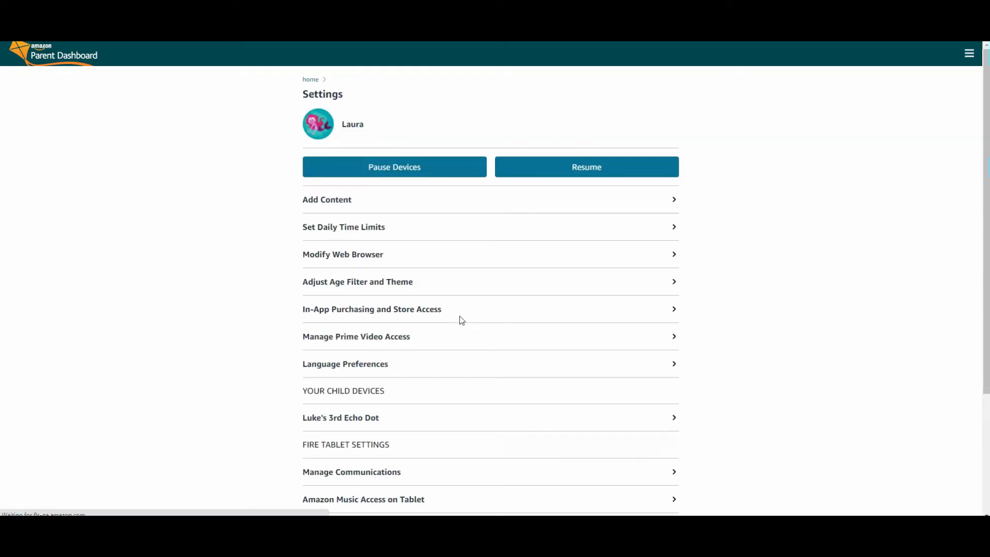
{"action": "key", "text": "alt+Left"}
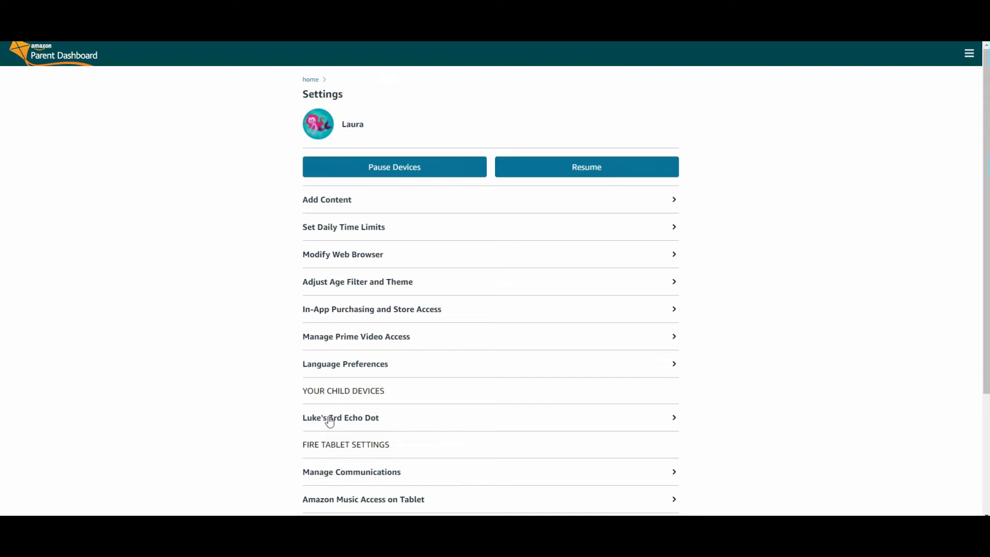
Step: Review the Echo Dot's Household Communications (calling, messaging, Drop In on) and its Explicit music filter
{"action": "left_click", "coordinate": [366, 421]}
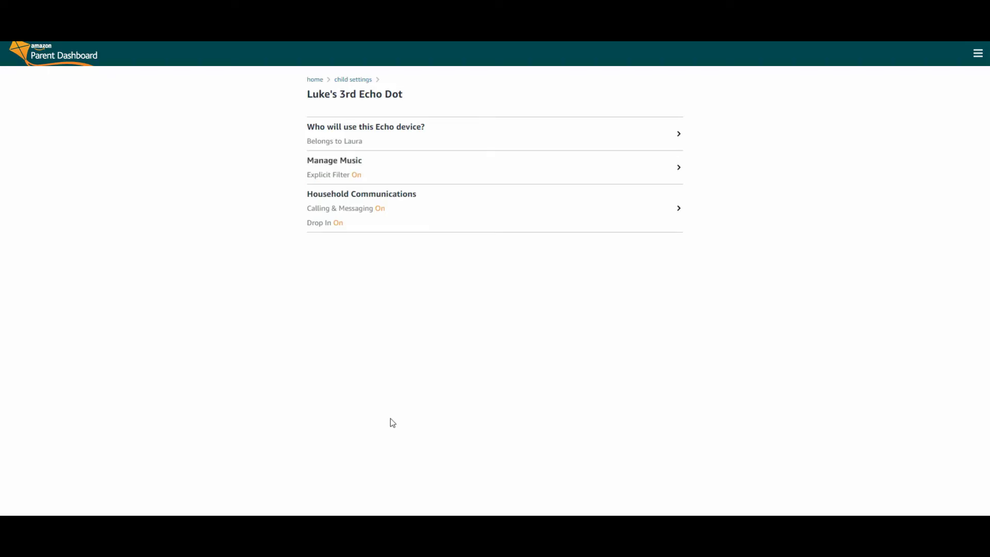
{"action": "left_click", "coordinate": [332, 143]}
{"action": "left_click", "coordinate": [377, 220]}
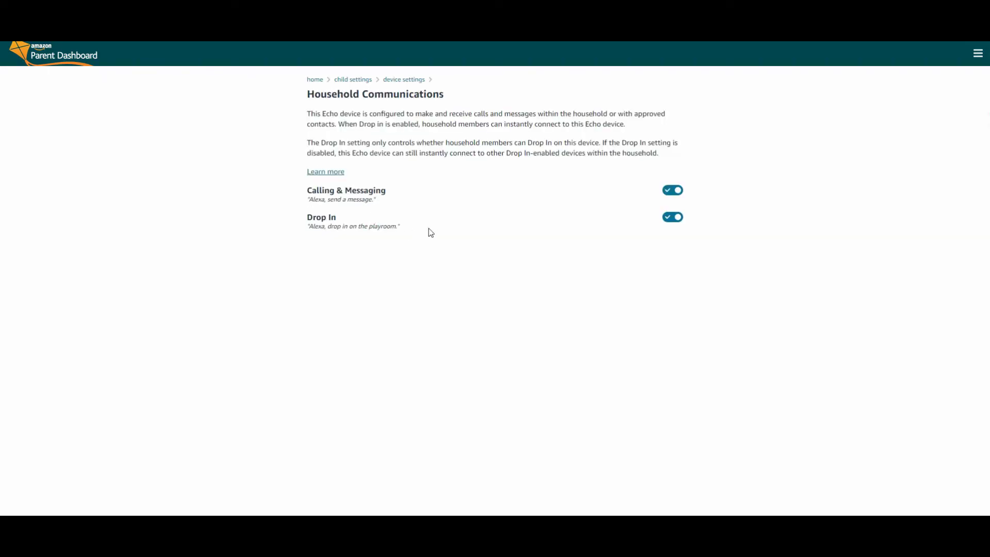
{"action": "key", "text": "alt+Left"}
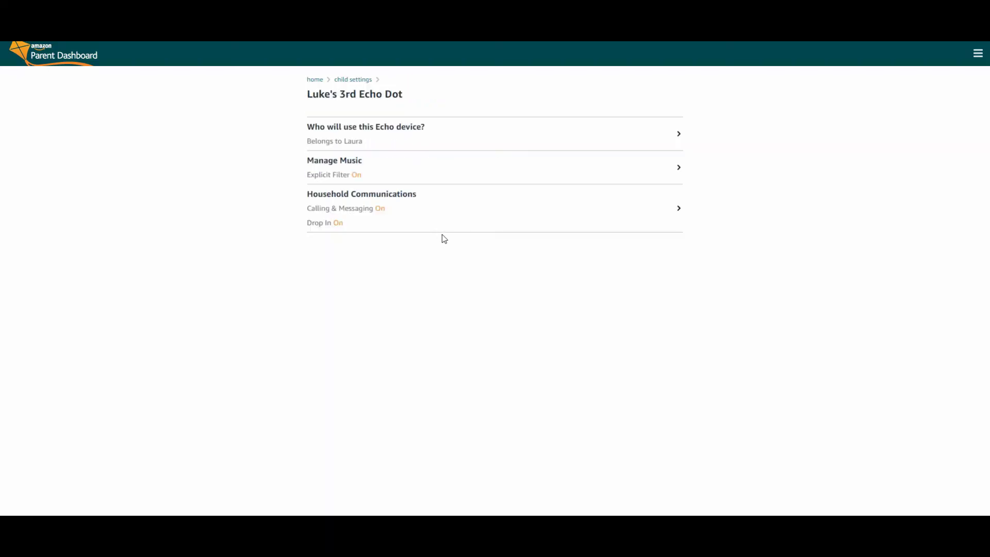
{"action": "left_click", "coordinate": [360, 174]}
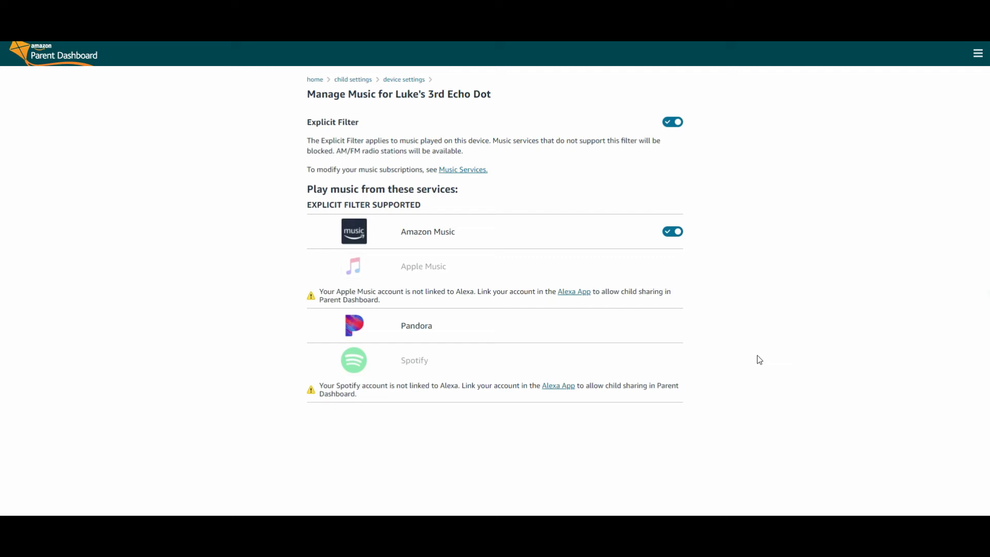
Step: Share The Boxcar Children Mysteries Boxed Set #1-4 with the child via Add Content under Books
{"action": "key", "text": "alt+Left"}
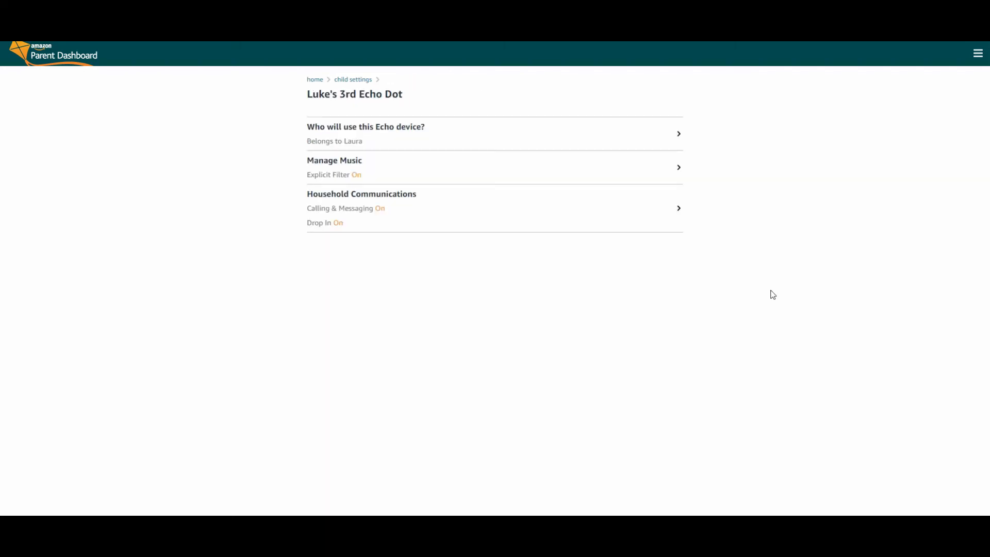
{"action": "key", "text": "alt+Left"}
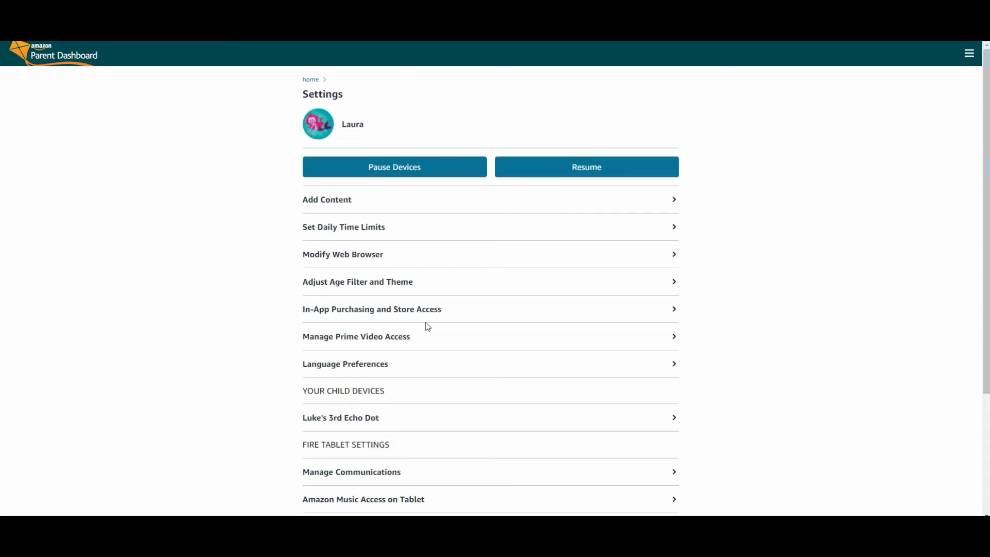
{"action": "left_click", "coordinate": [349, 199]}
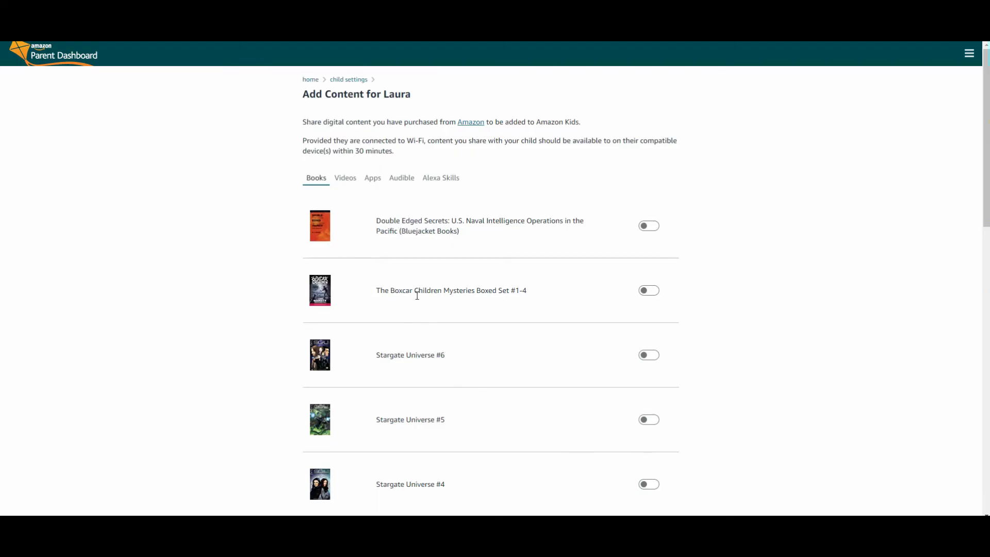
{"action": "left_click", "coordinate": [652, 293]}
{"action": "key", "text": "alt+Left"}
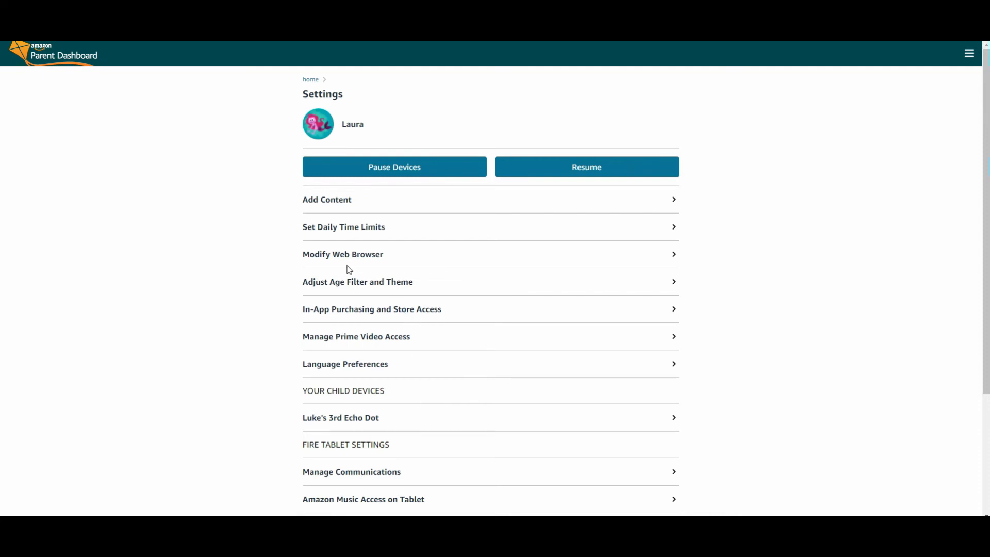
{"action": "left_click", "coordinate": [396, 363]}
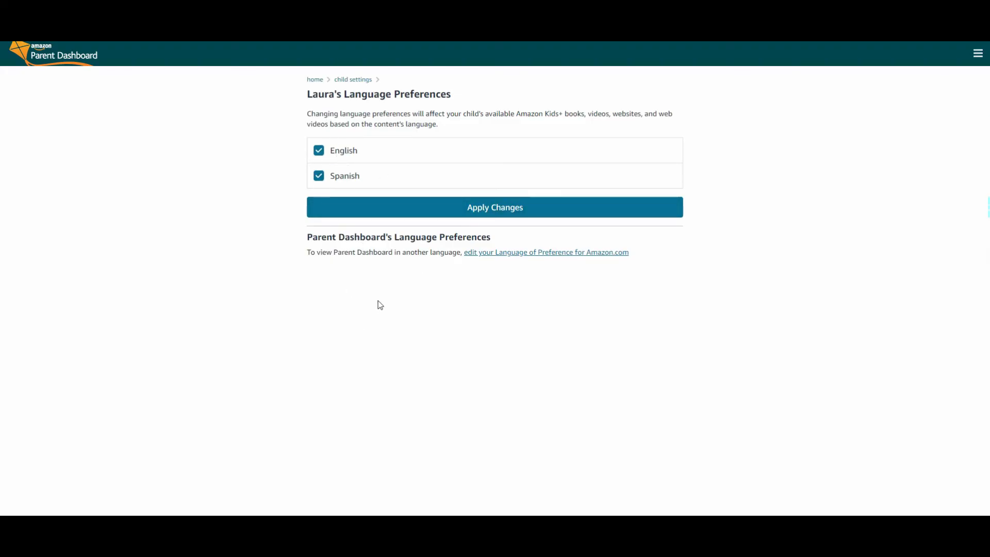
{"action": "key", "text": "alt+Left"}
{"action": "scroll", "coordinate": [266, 368], "scroll_direction": "down", "scroll_amount": 3}
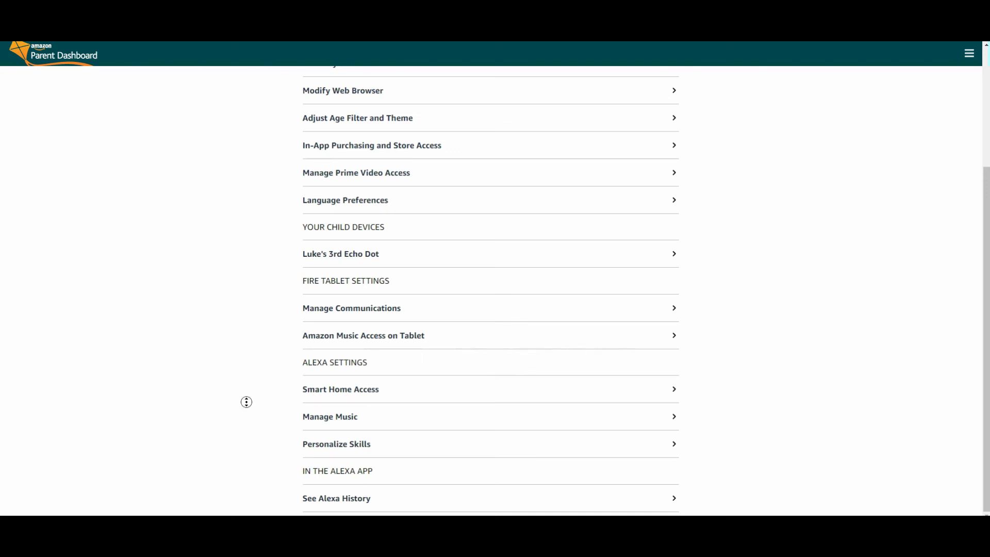
{"action": "scroll", "coordinate": [246, 399], "scroll_direction": "up", "scroll_amount": 1}
{"action": "scroll", "coordinate": [247, 377], "scroll_direction": "up", "scroll_amount": 1}
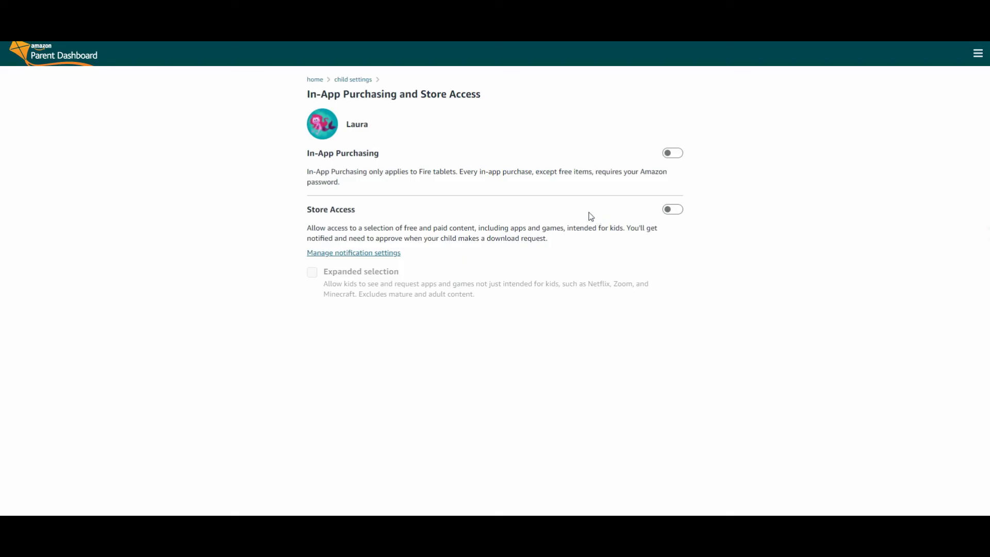
{"action": "key", "text": "alt+Left"}
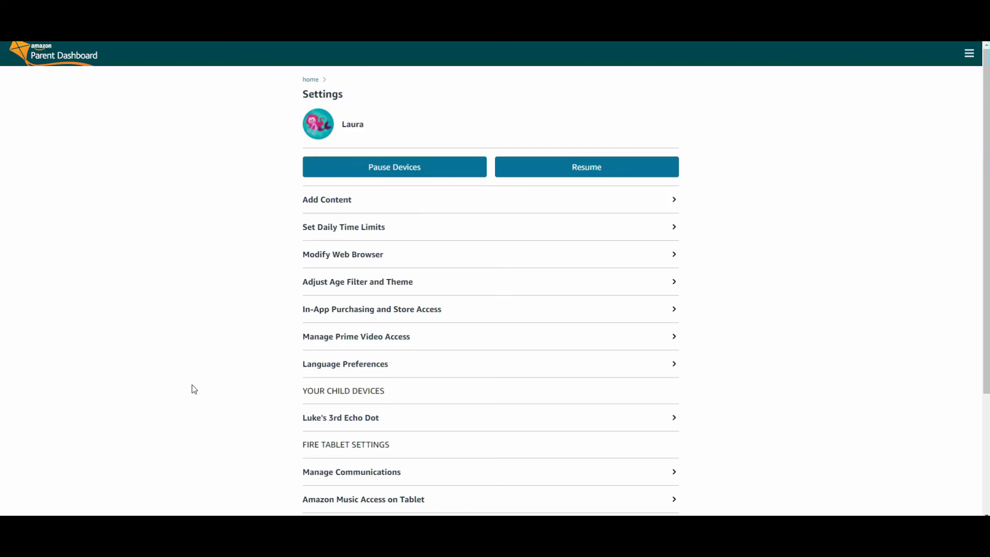
{"action": "key", "text": "alt+Right"}
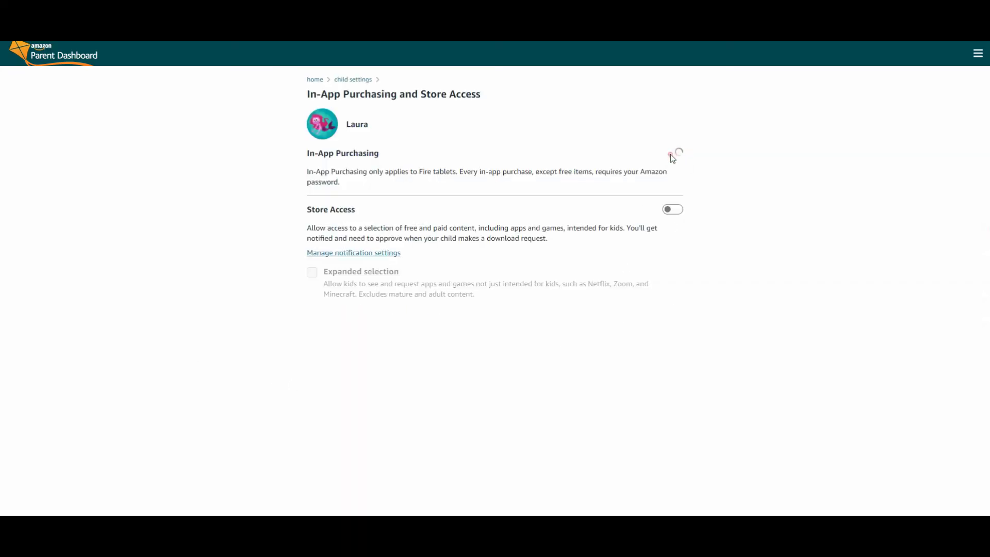
{"action": "left_click", "coordinate": [677, 159]}
{"action": "left_click", "coordinate": [677, 158]}
{"action": "key", "text": "alt+Left"}
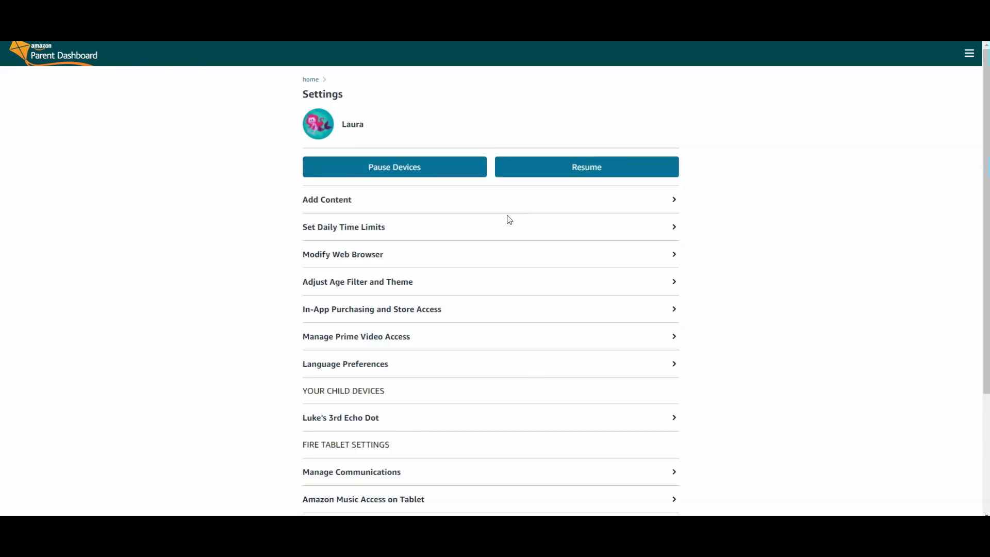
{"action": "left_click", "coordinate": [375, 285]}
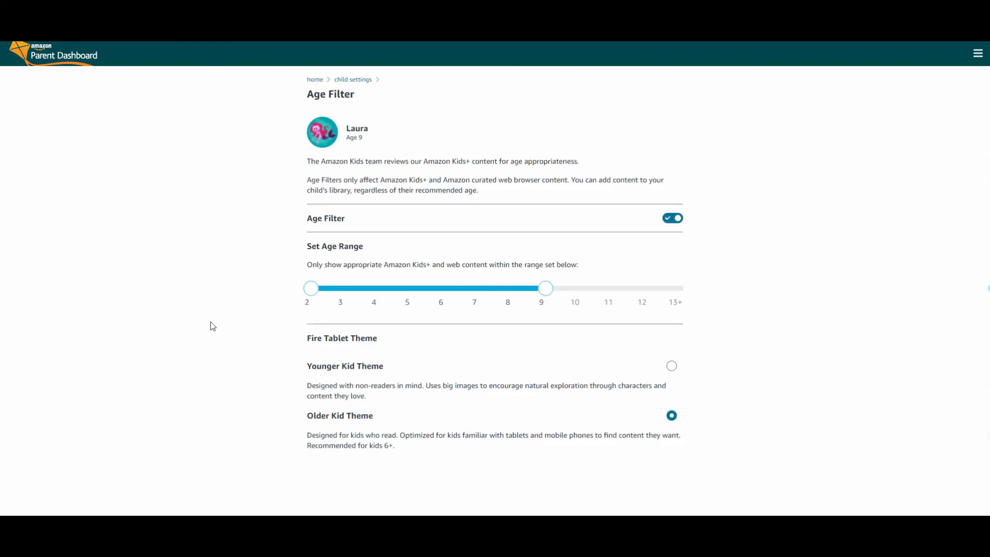
{"action": "key", "text": "alt+Left"}
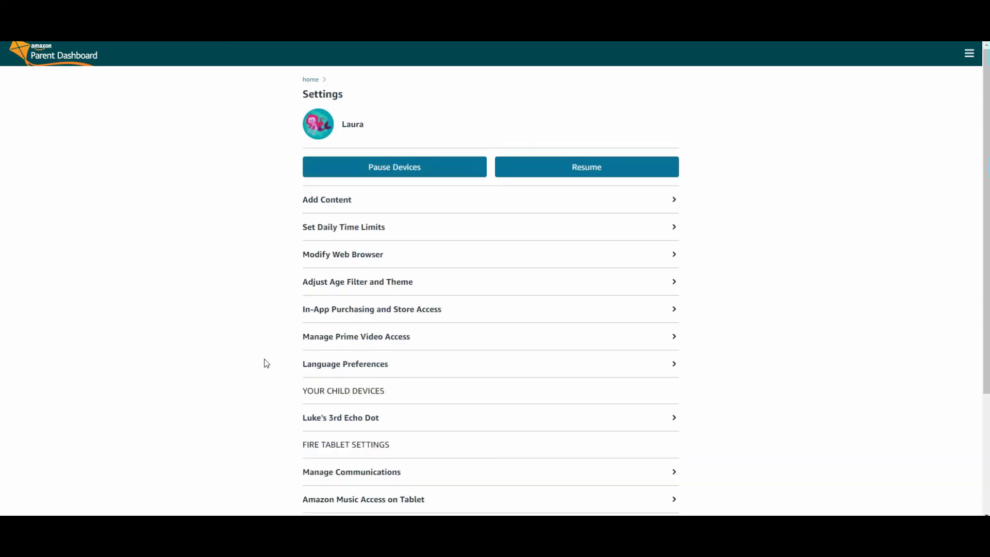